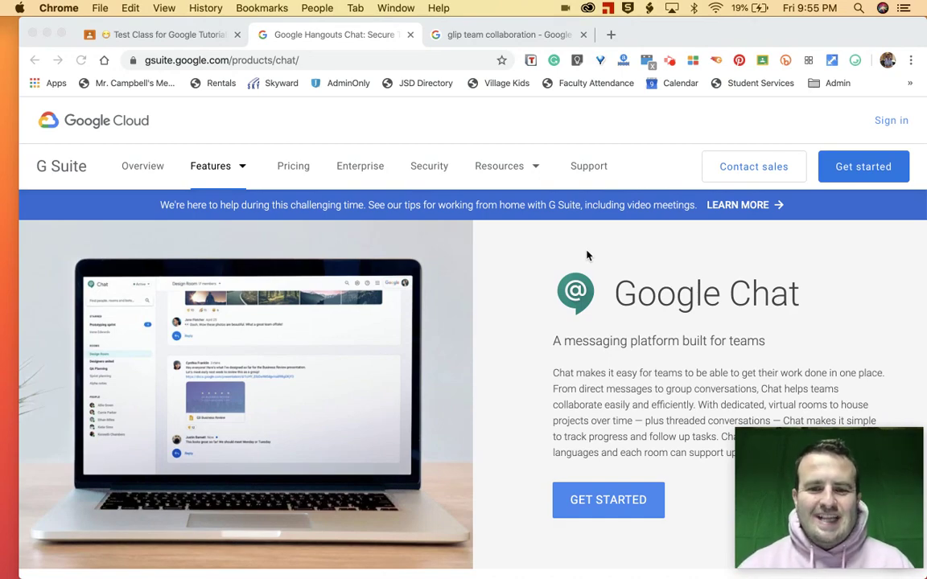
Bring the Google Chat window with Test Room For Youtube Tutorials to the front.
key("ctrl+Up")
left_click(610, 199)
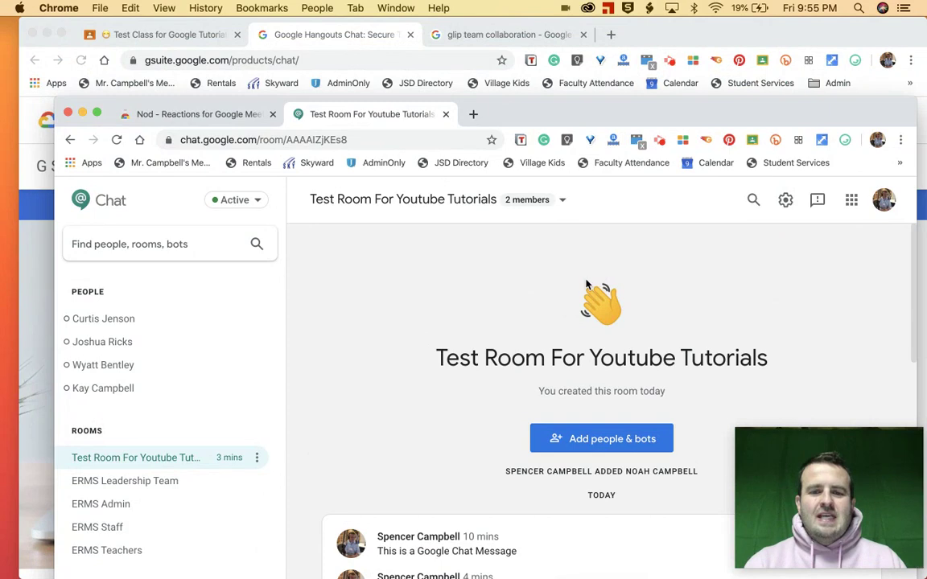
Move the Chat window to the top-left, widen it, and scroll the test room's messages.
left_click_drag(641, 114, 606, 26)
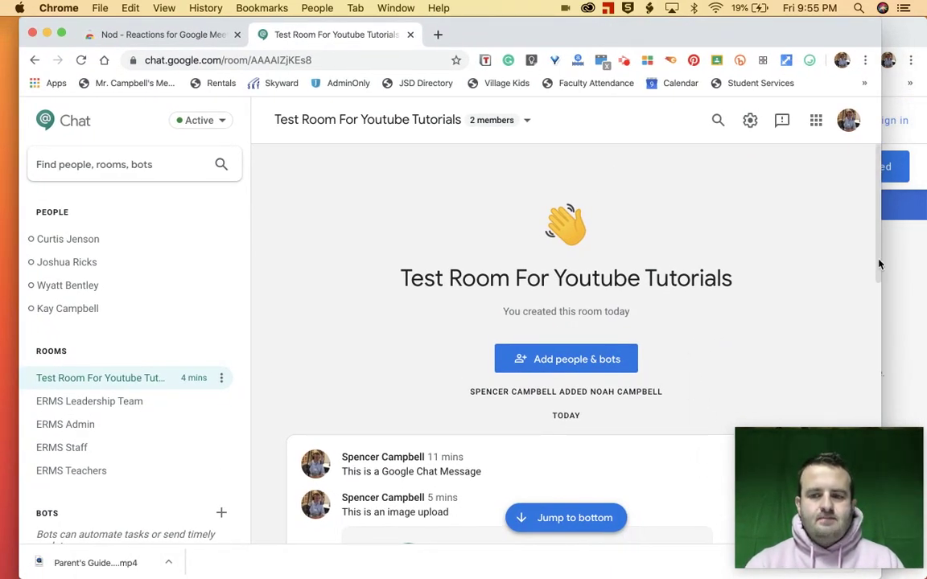
scroll(878, 264, "down", 3)
left_click_drag(881, 264, 915, 257)
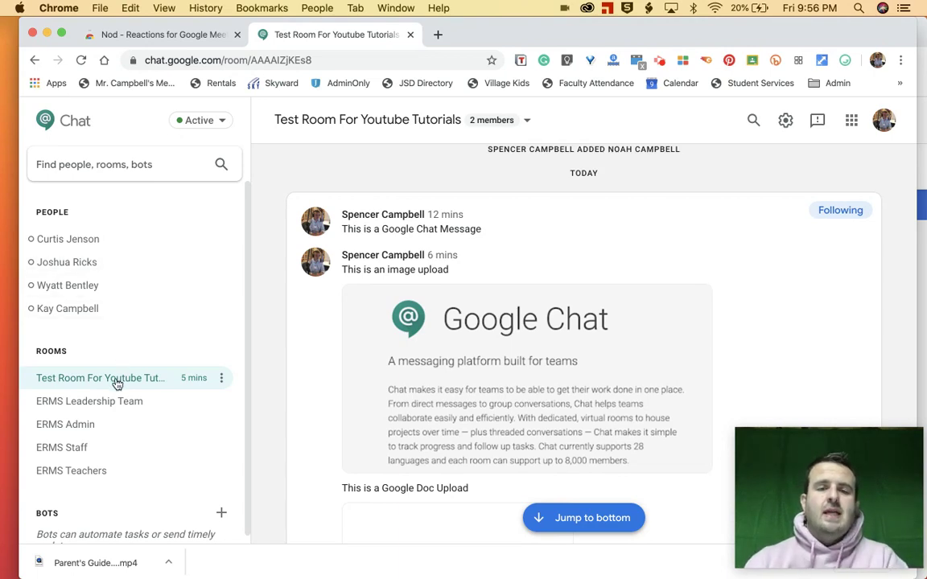
Scroll down the test room thread to the Hangouts Meet video meeting card and reply box.
scroll(386, 409, "up", 3)
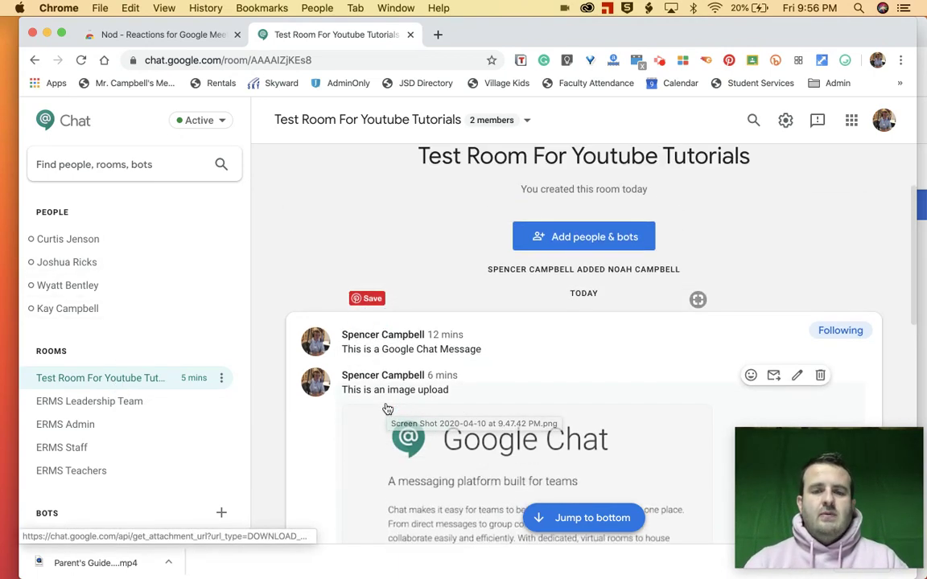
scroll(387, 409, "down", 3)
scroll(387, 410, "down", 1)
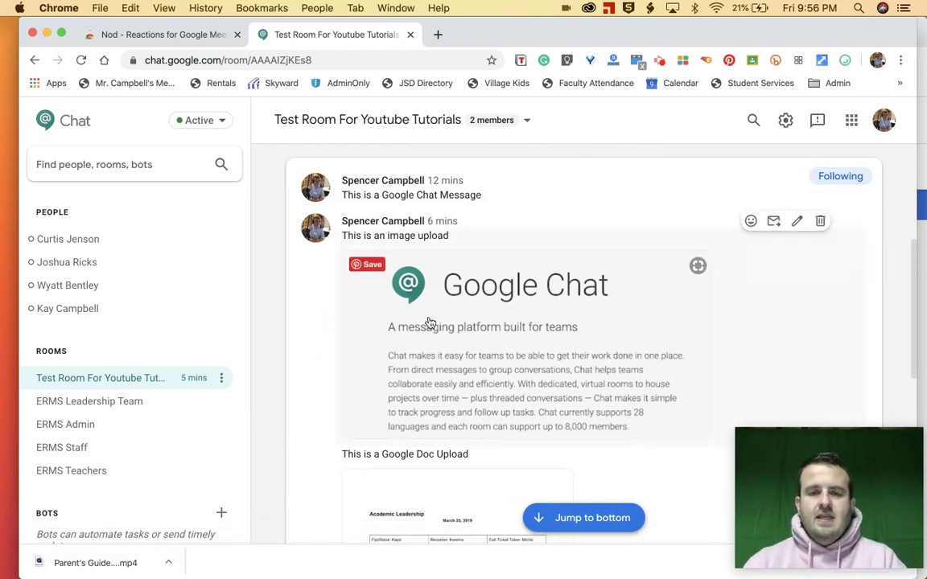
scroll(471, 367, "down", 5)
scroll(471, 367, "down", 4)
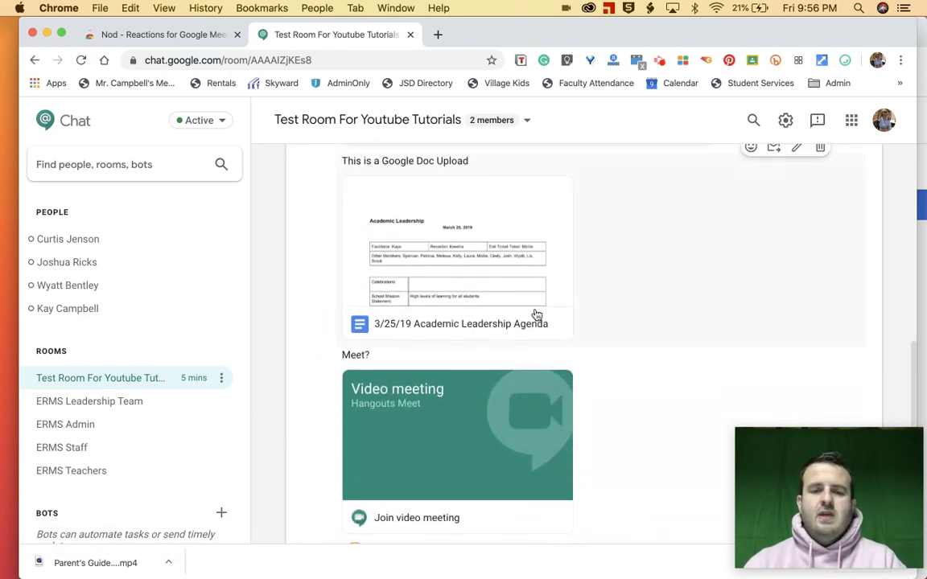
scroll(471, 428, "down", 2)
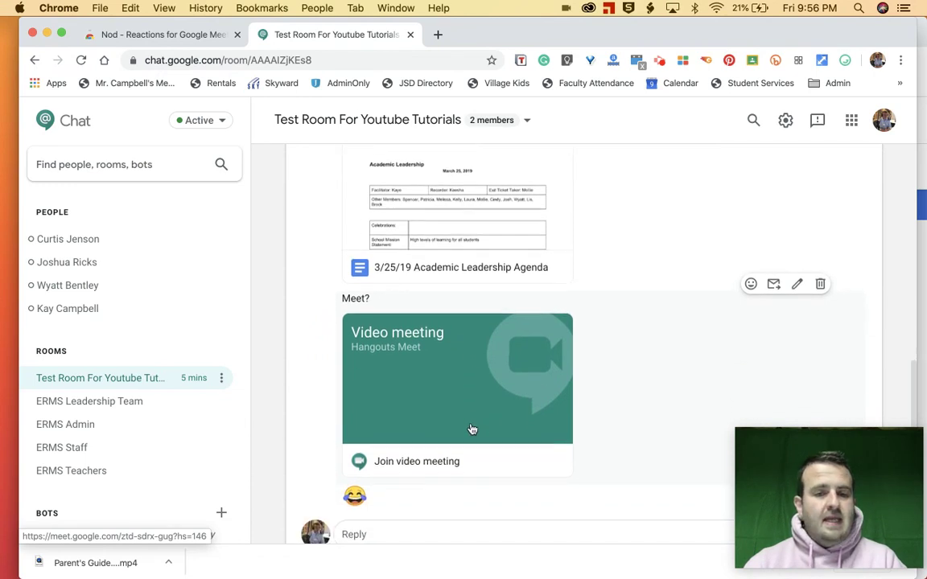
scroll(429, 504, "down", 3)
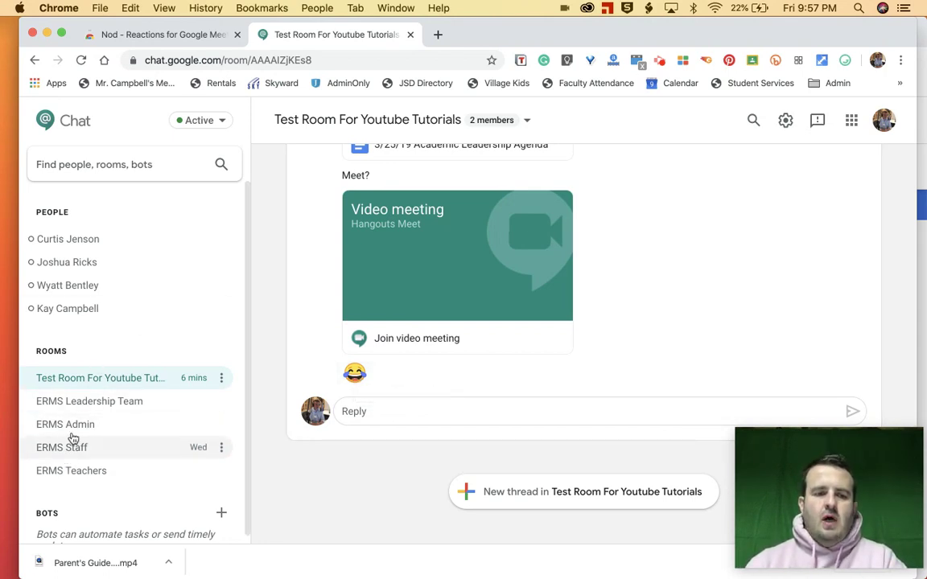
left_click(79, 400)
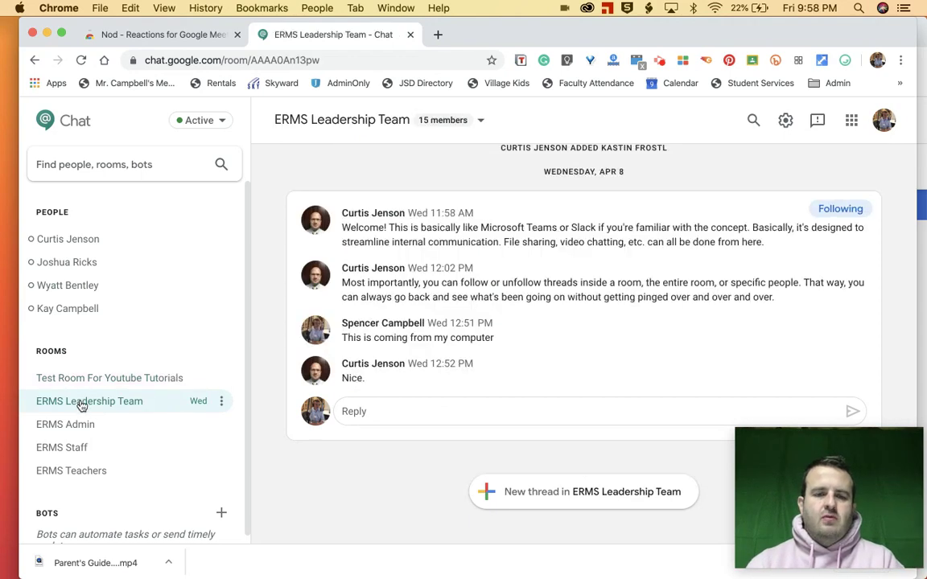
left_click(79, 424)
left_click(78, 447)
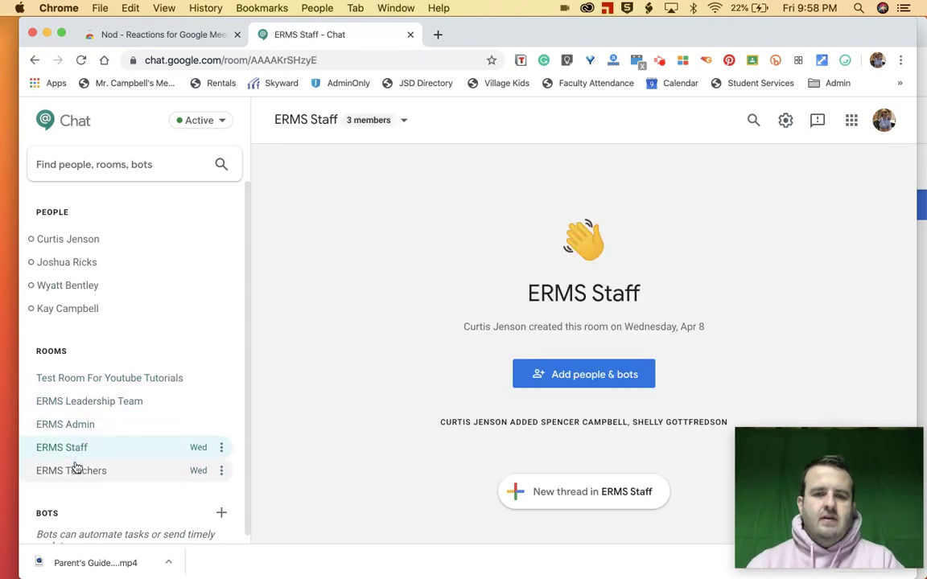
left_click(75, 471)
left_click(80, 381)
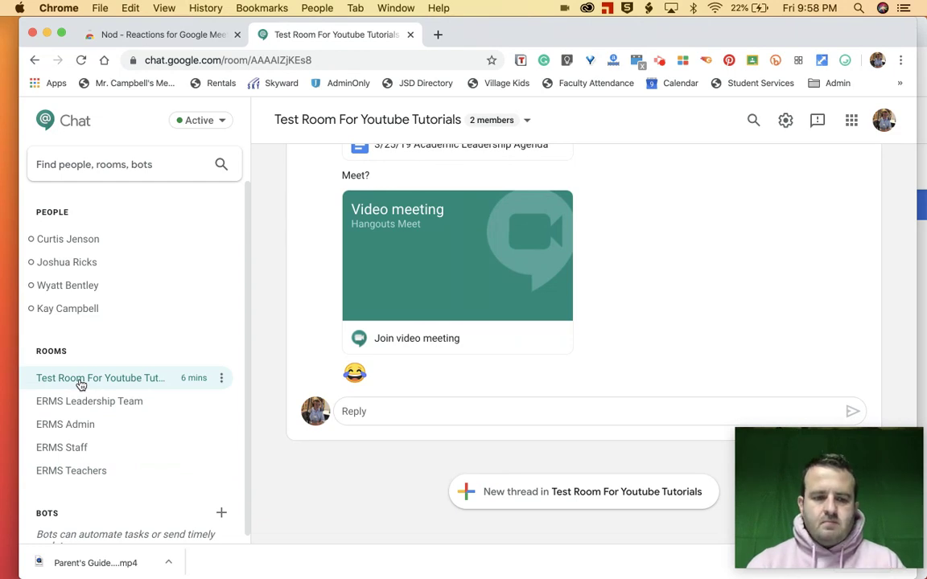
scroll(81, 384, "down", 1)
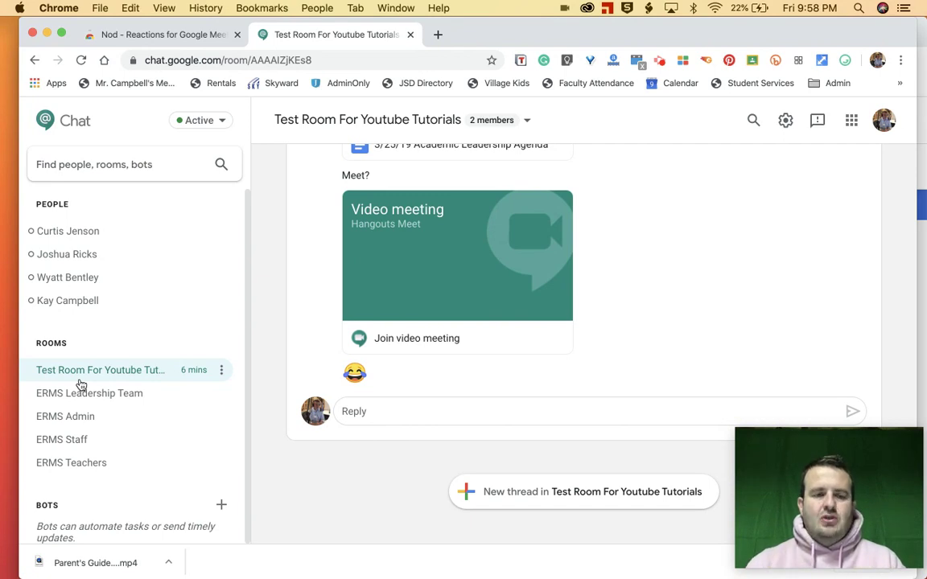
left_click(201, 122)
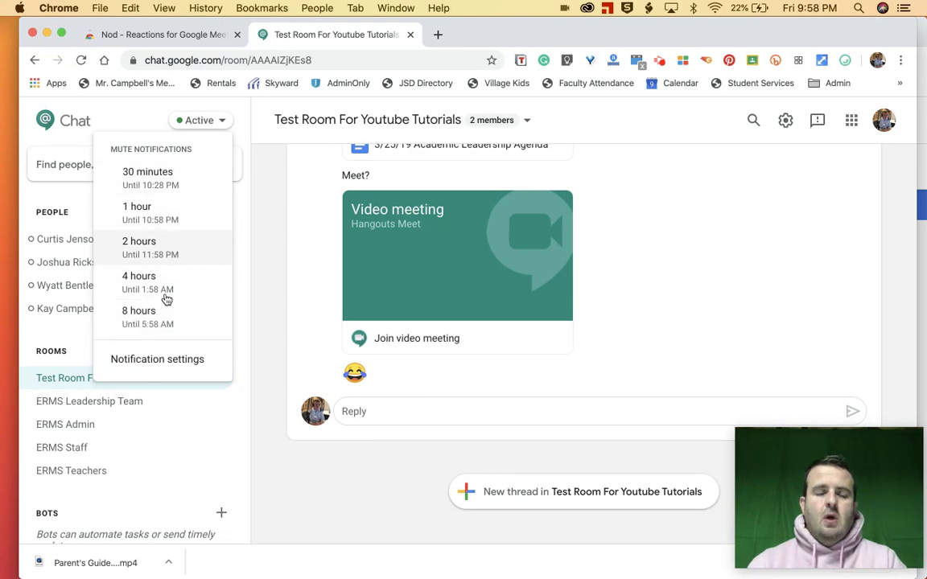
left_click(167, 362)
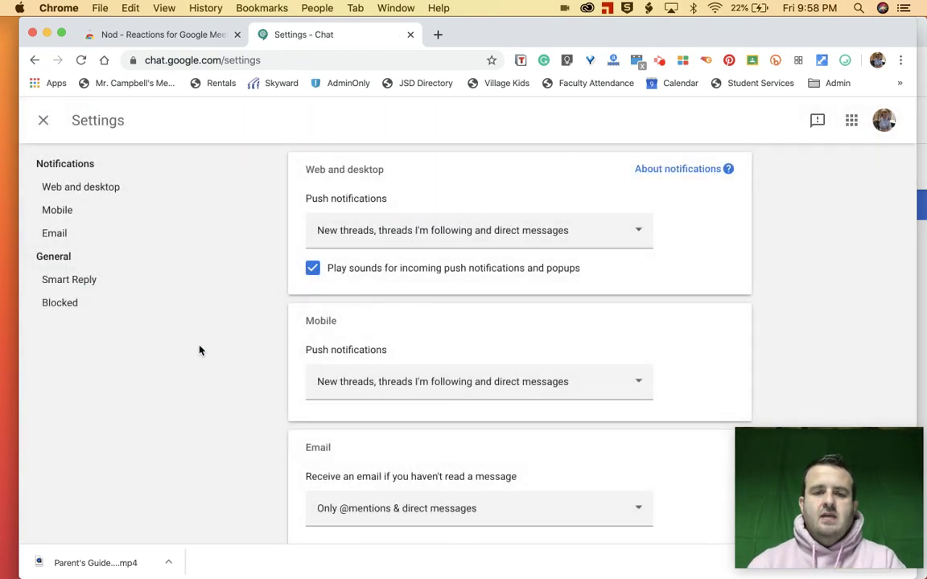
scroll(523, 292, "down", 2)
scroll(523, 292, "down", 2)
scroll(523, 292, "down", 1)
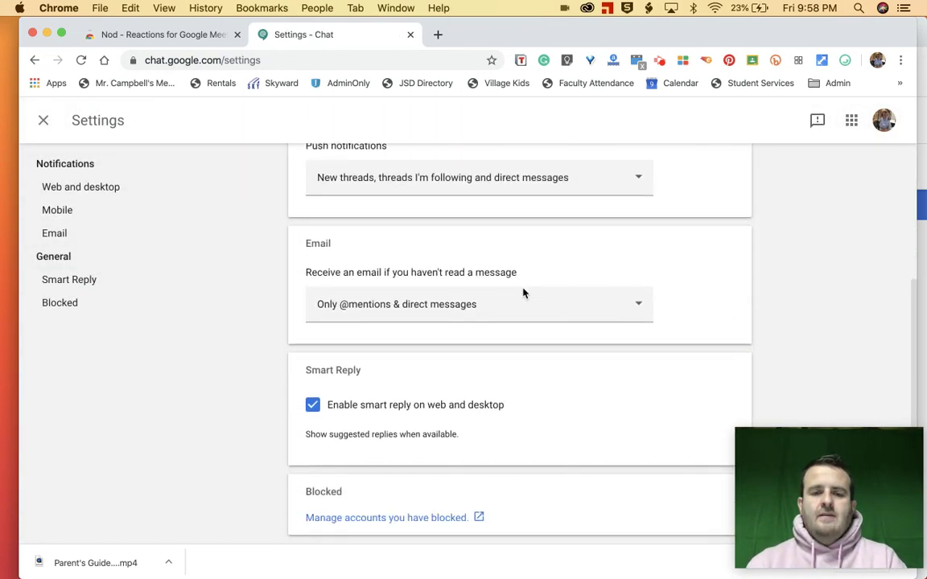
scroll(523, 292, "up", 1)
scroll(523, 292, "up", 3)
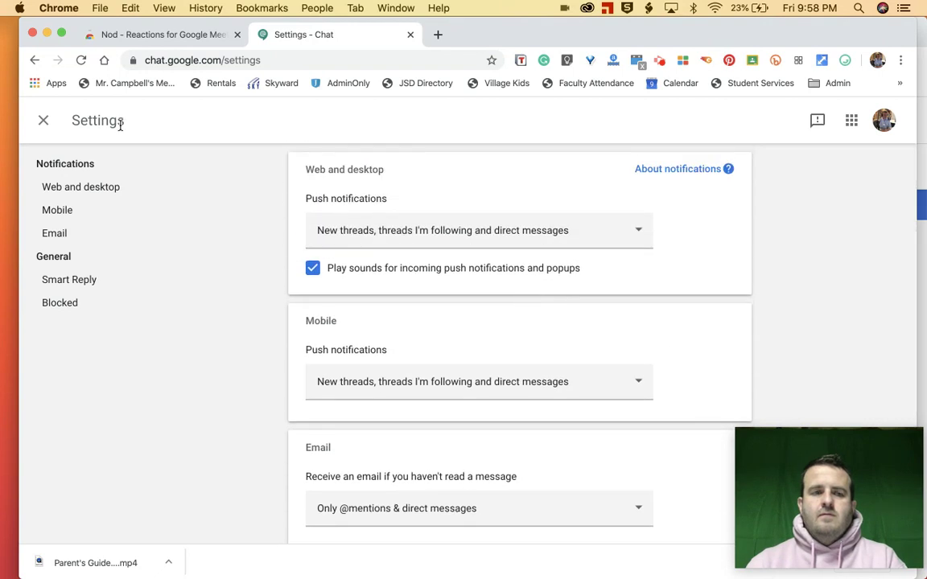
scroll(382, 297, "down", 2)
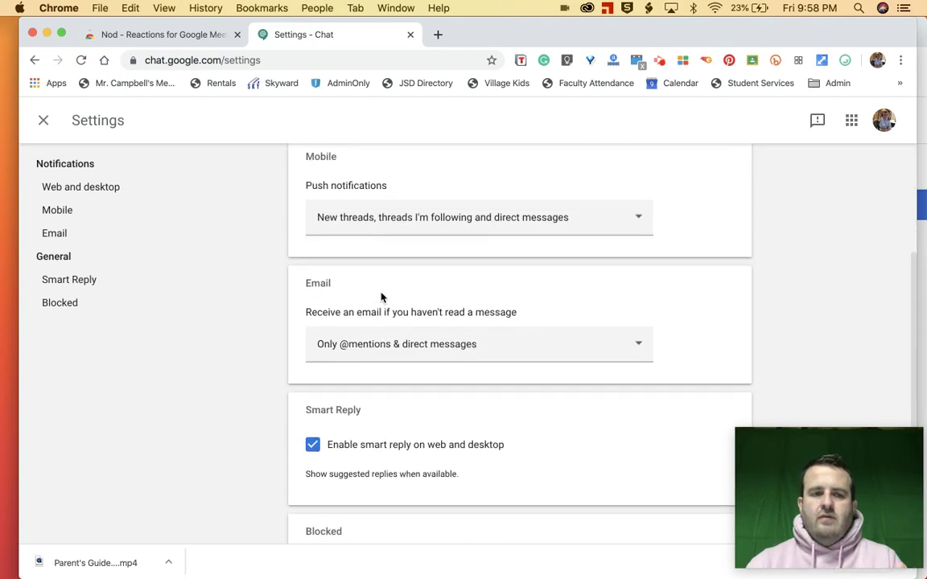
scroll(381, 297, "up", 2)
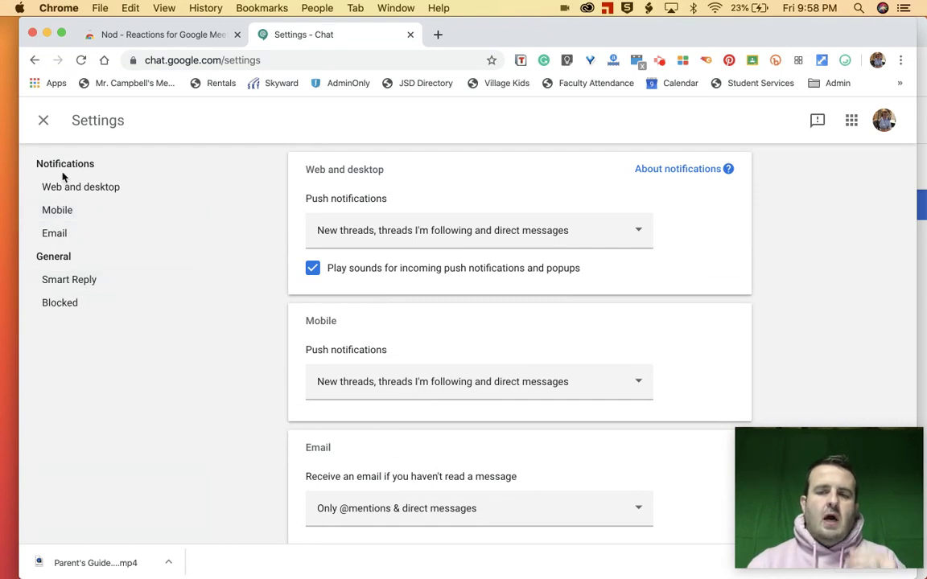
left_click(44, 122)
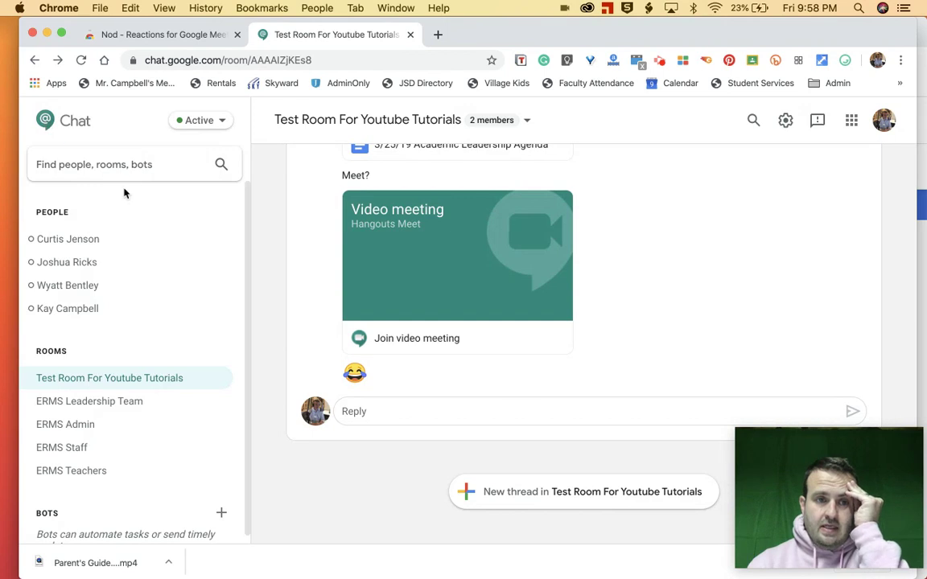
Start a new direct message and search for 'leadership', then edit the search to 'cur'.
left_click(139, 162)
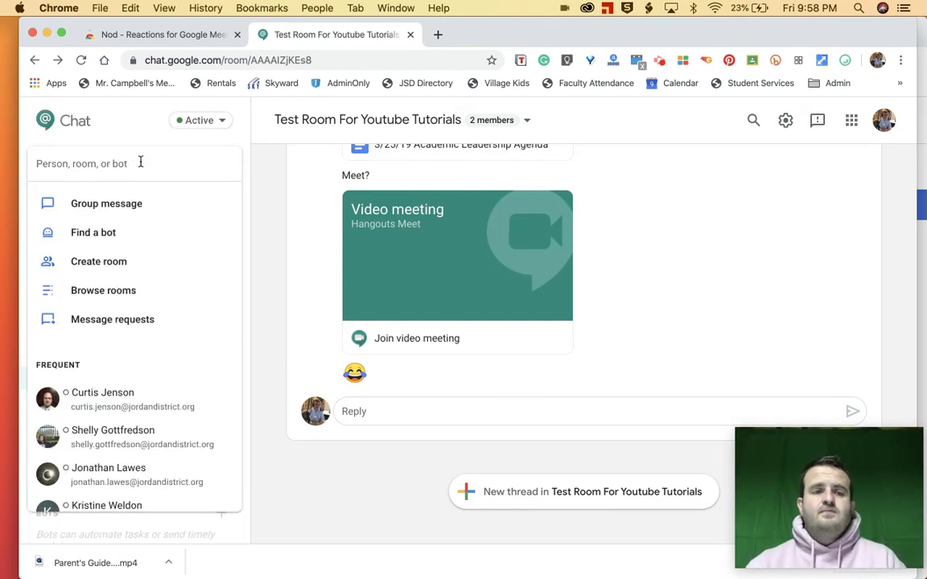
left_click(132, 204)
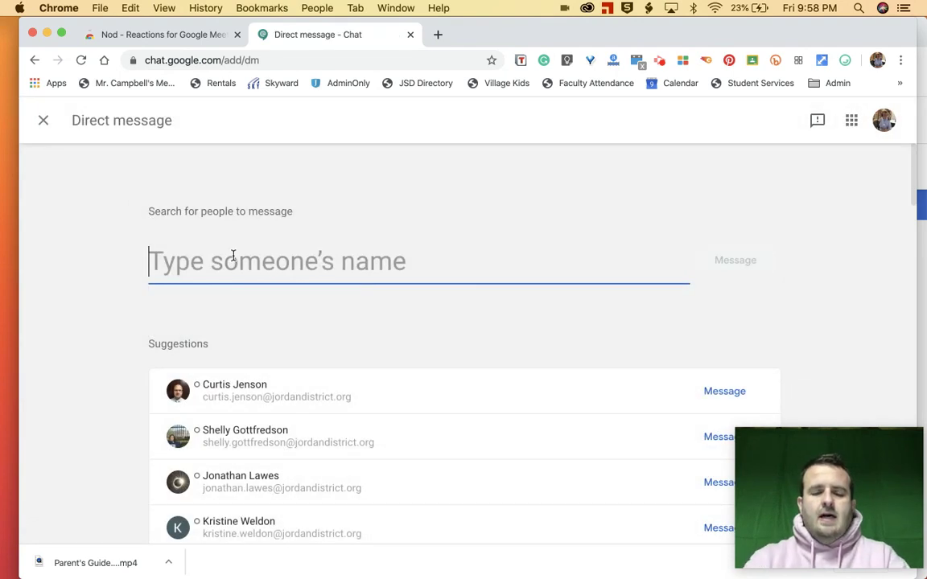
type("leader")
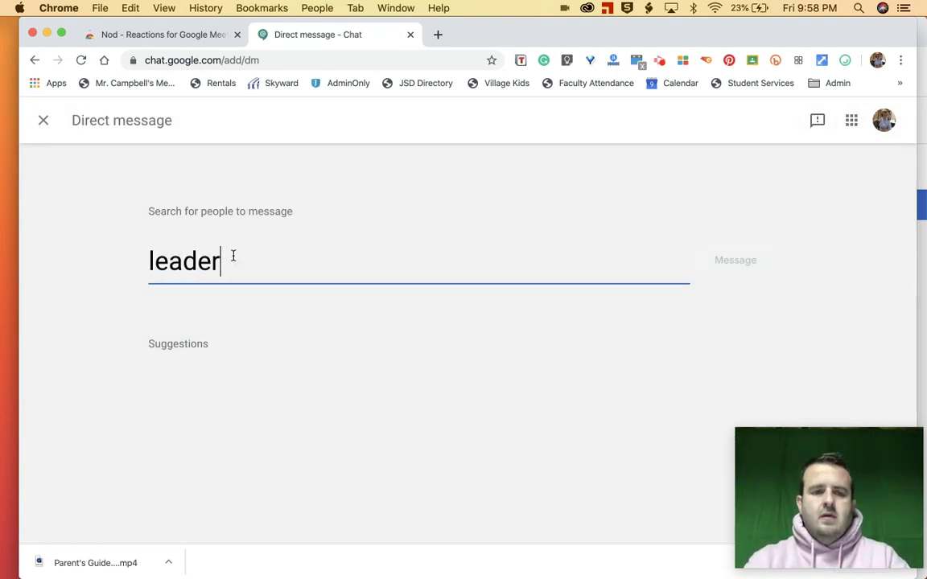
type("ship")
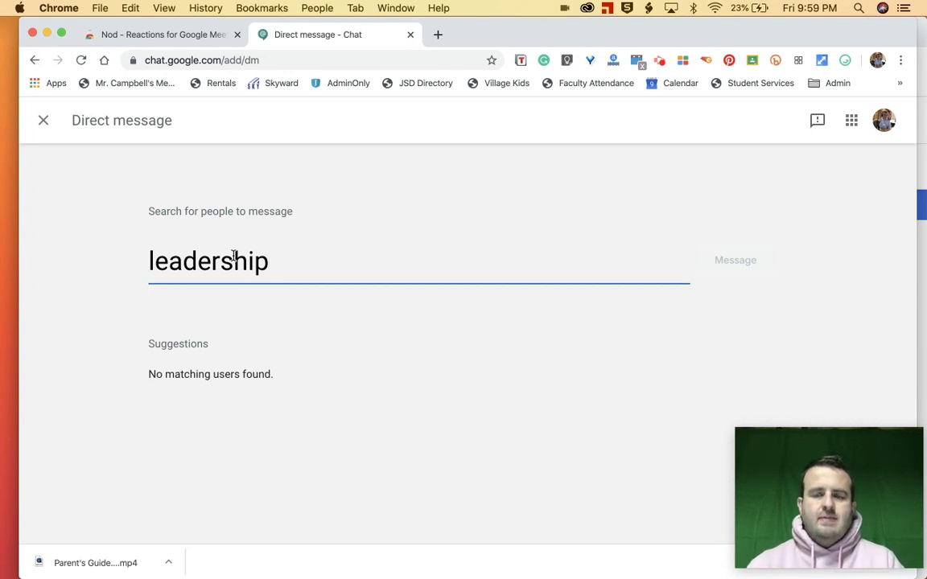
key("BackSpace")
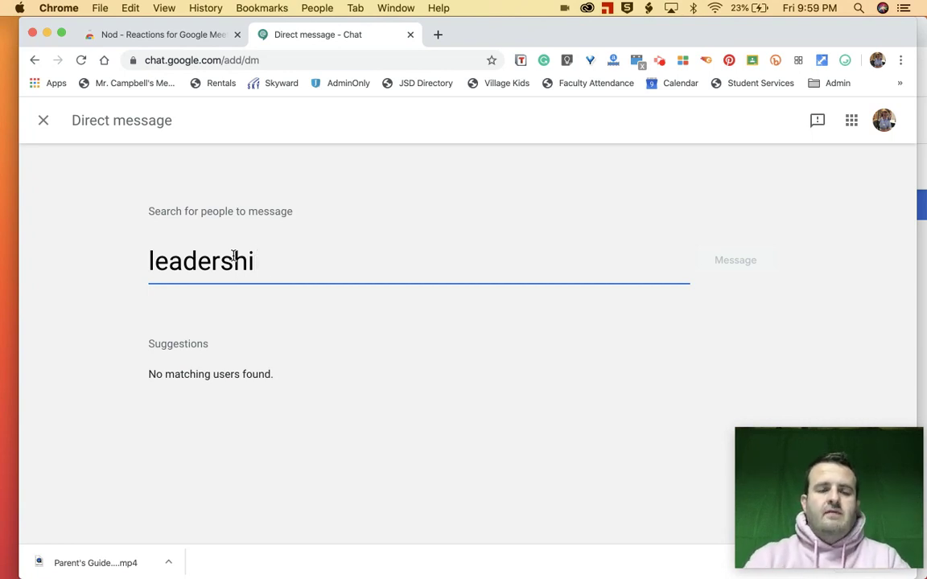
key("BackSpace")
key("BackSpace")
key("BackSpace")
key("BackSpace")
key("BackSpace")
key("BackSpace")
type("cur")
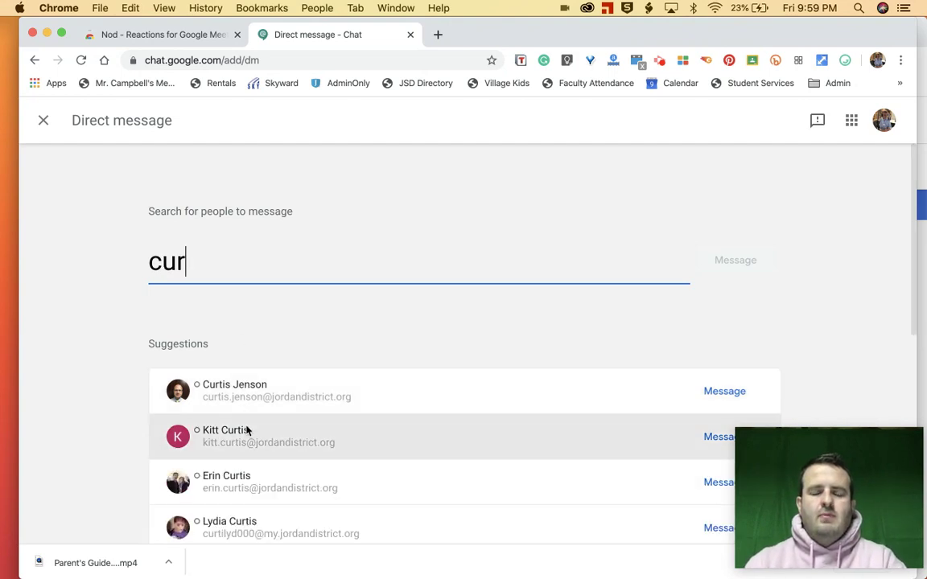
Close the direct-message search and go to the new room creation page.
left_click(44, 121)
left_click(77, 161)
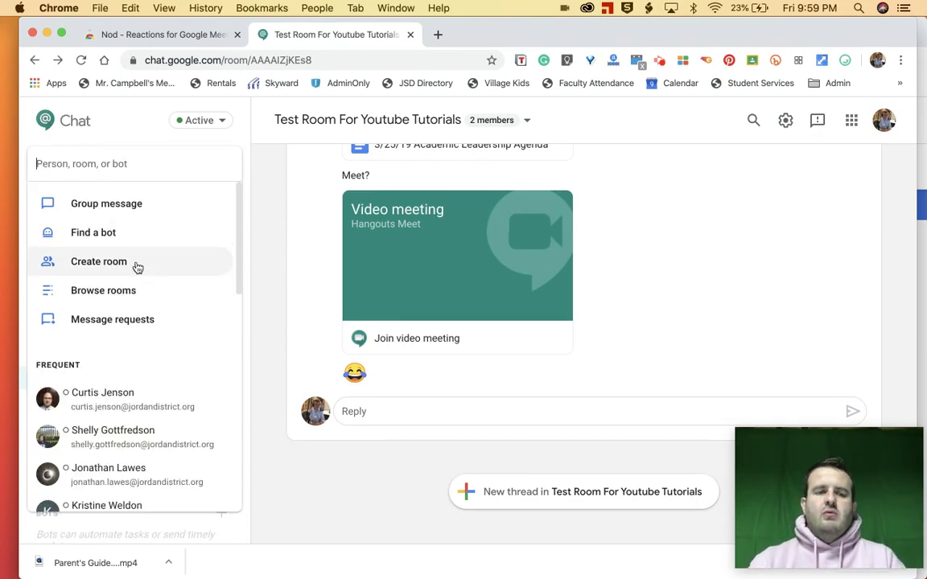
left_click(195, 265)
Name the new room 'Test Room For youtube #2' and create it.
type("Tes")
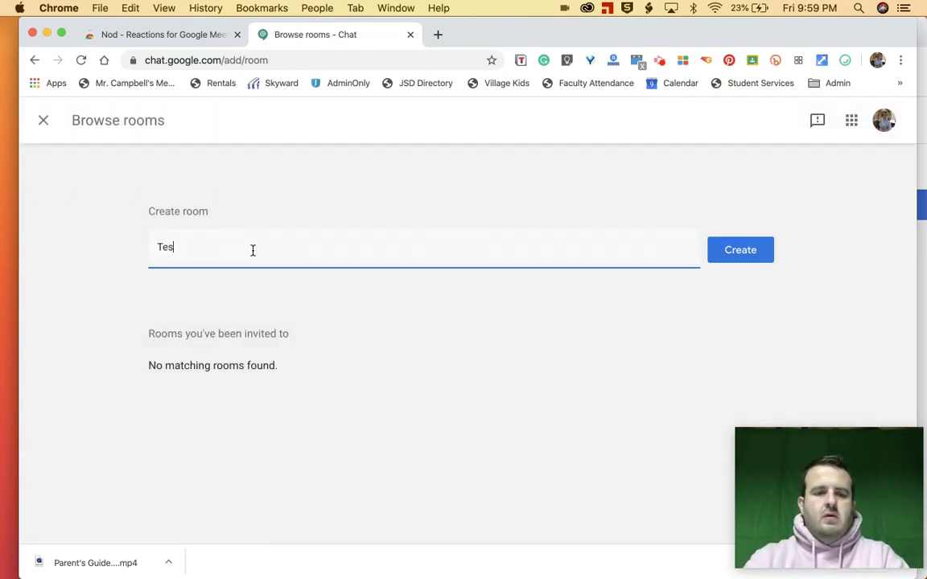
type("t Room ")
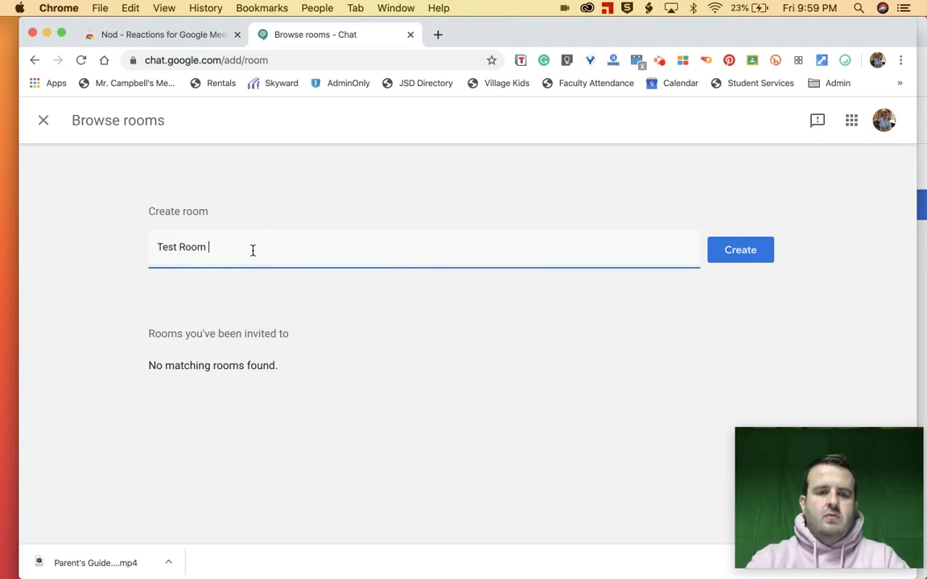
type("For yout")
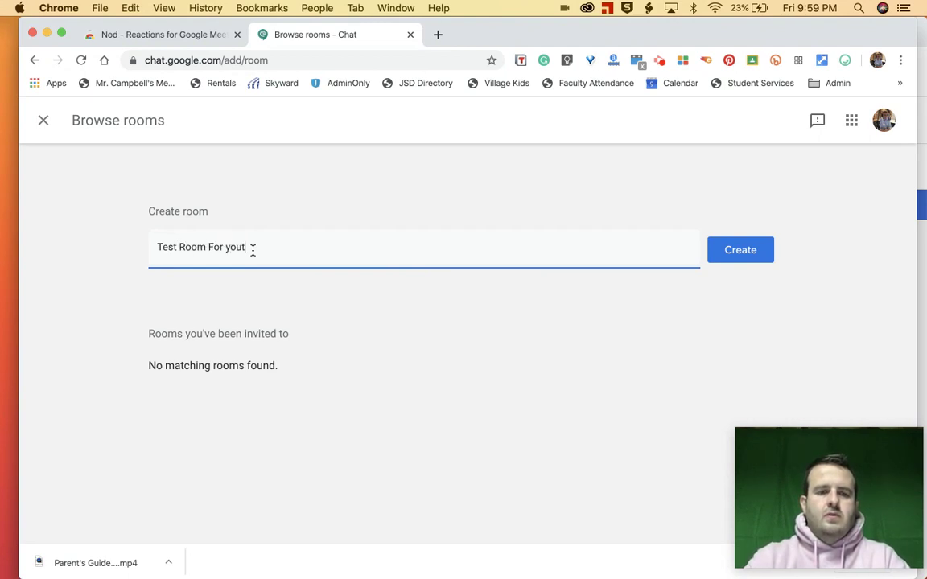
type("ube #2")
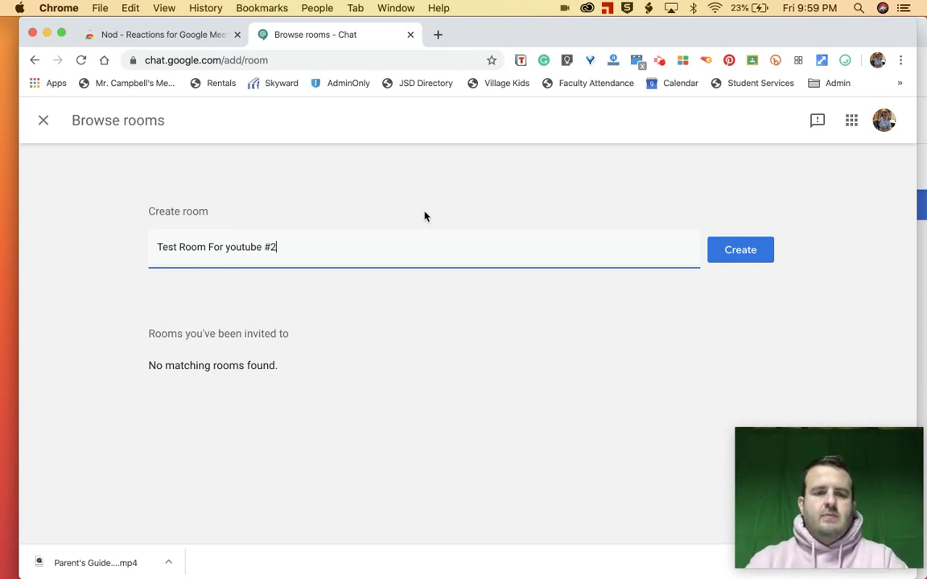
left_click(747, 252)
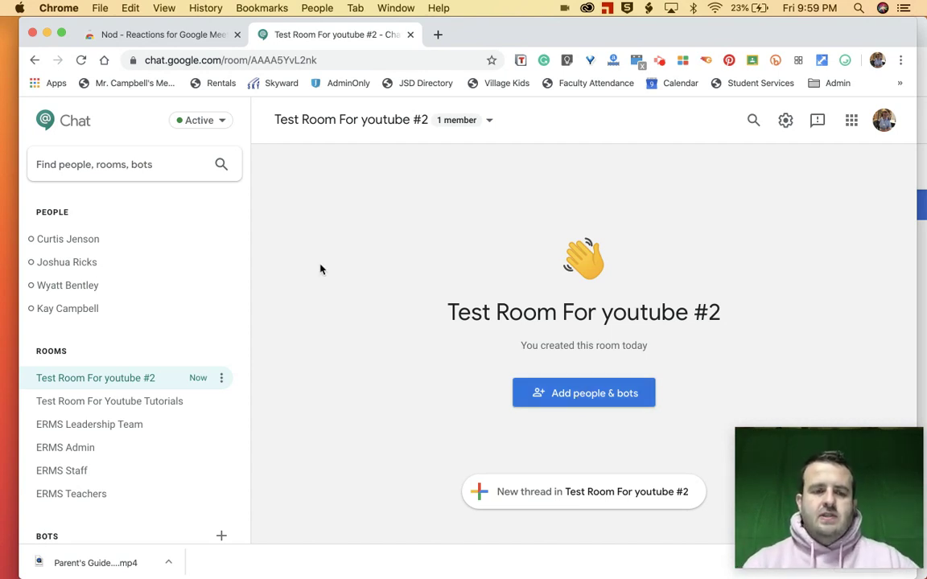
Create a second room named 'leadership'.
left_click(118, 161)
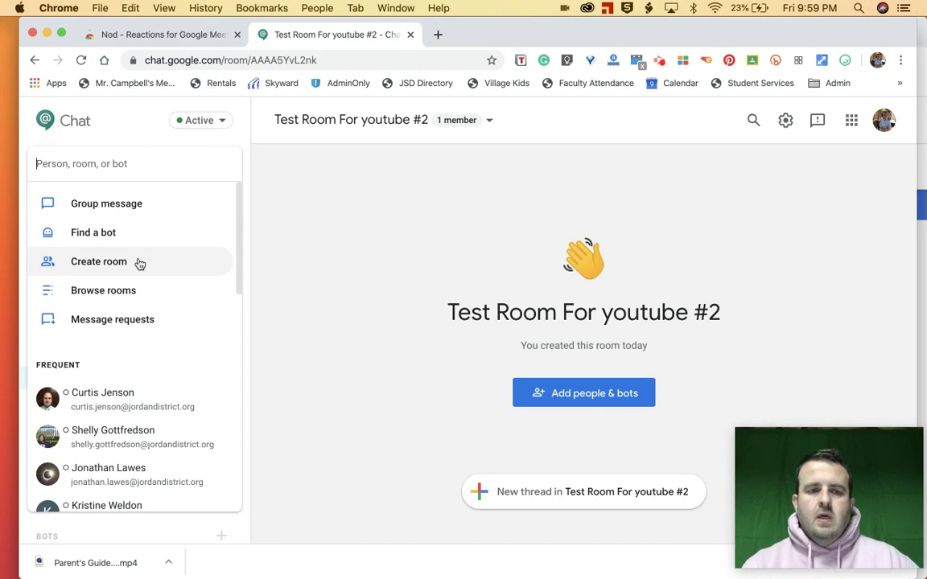
left_click(138, 291)
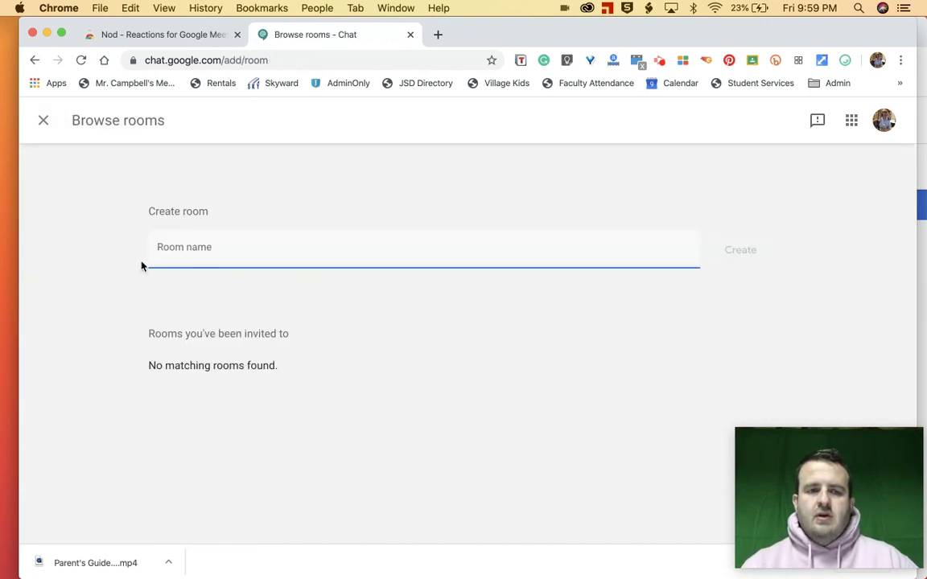
type("leader")
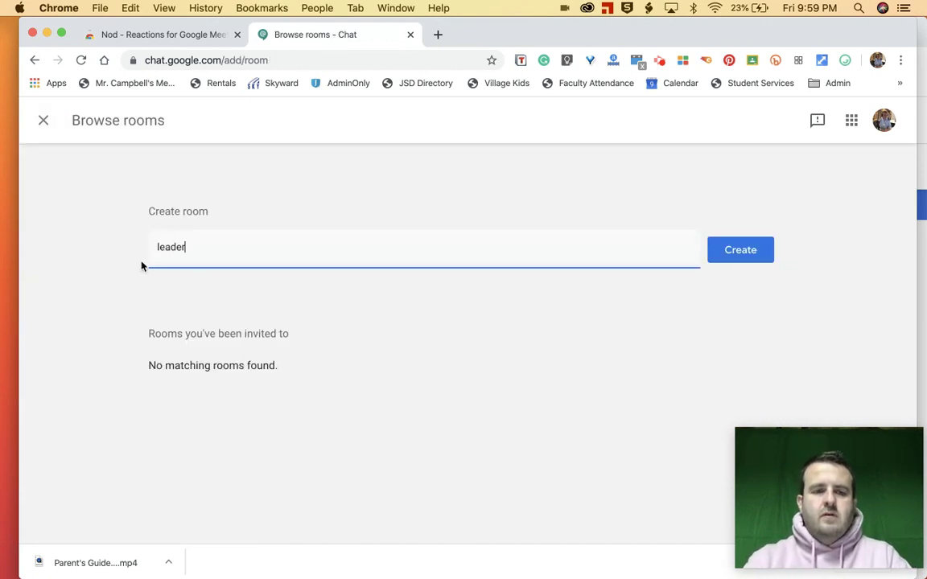
type("ship")
key("Return")
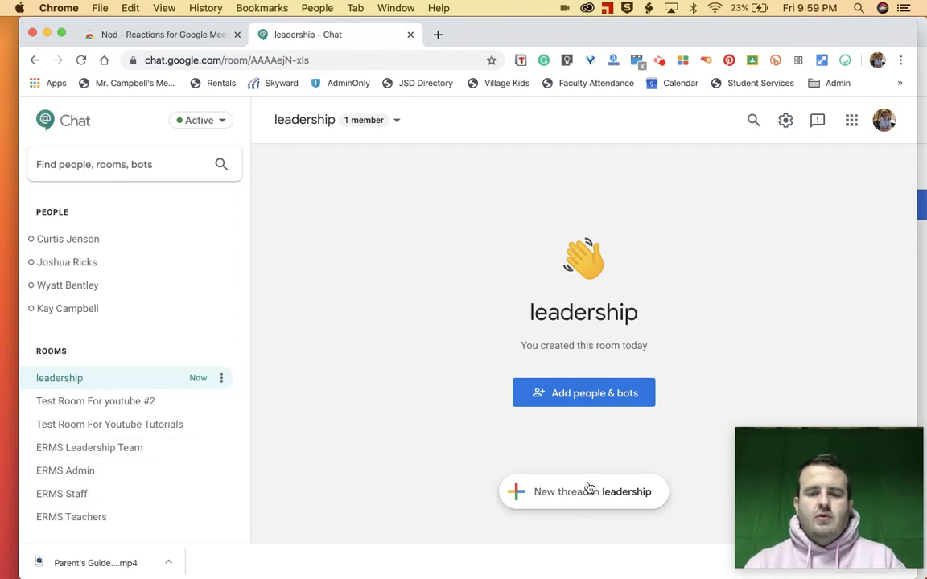
left_click(128, 165)
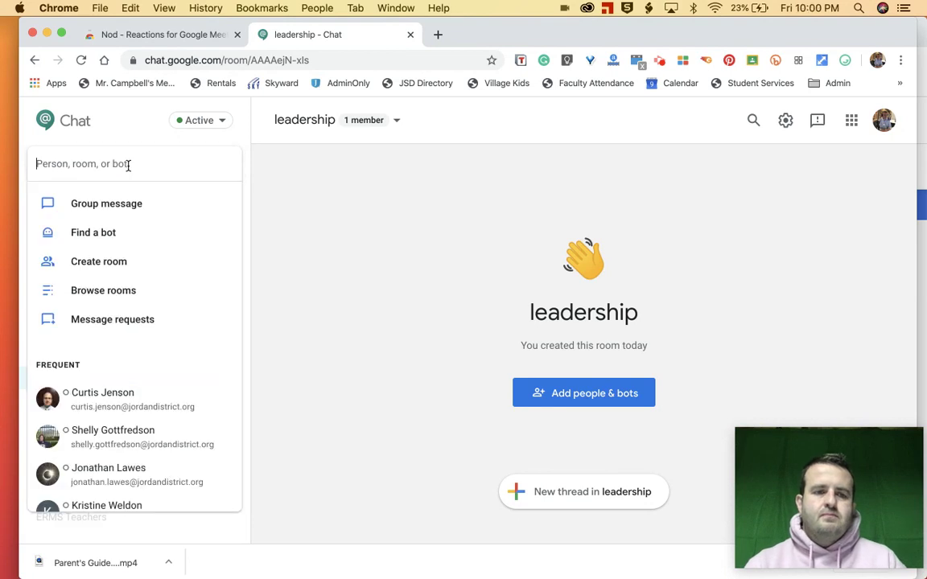
Check that Message requests is empty, then show a conversation's options menu.
left_click(135, 322)
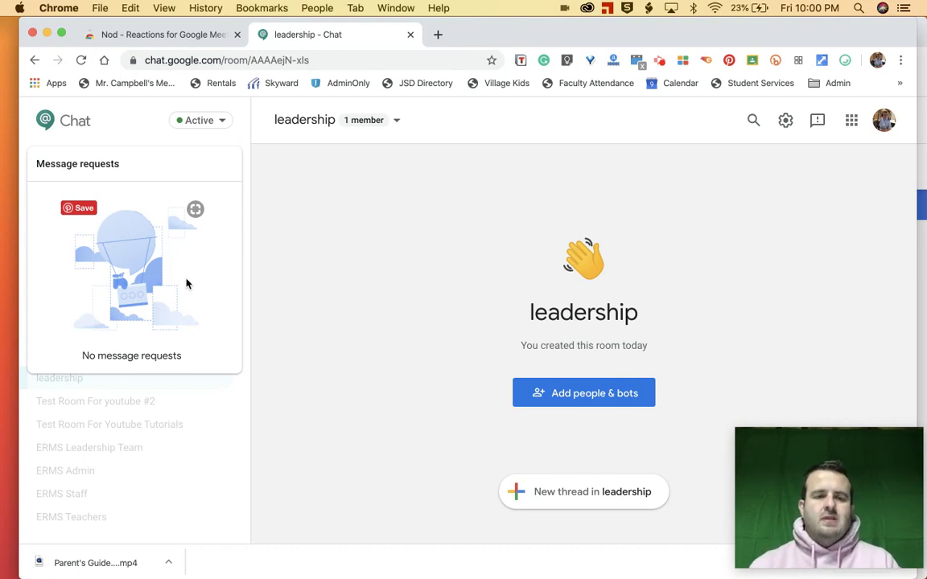
left_click(291, 267)
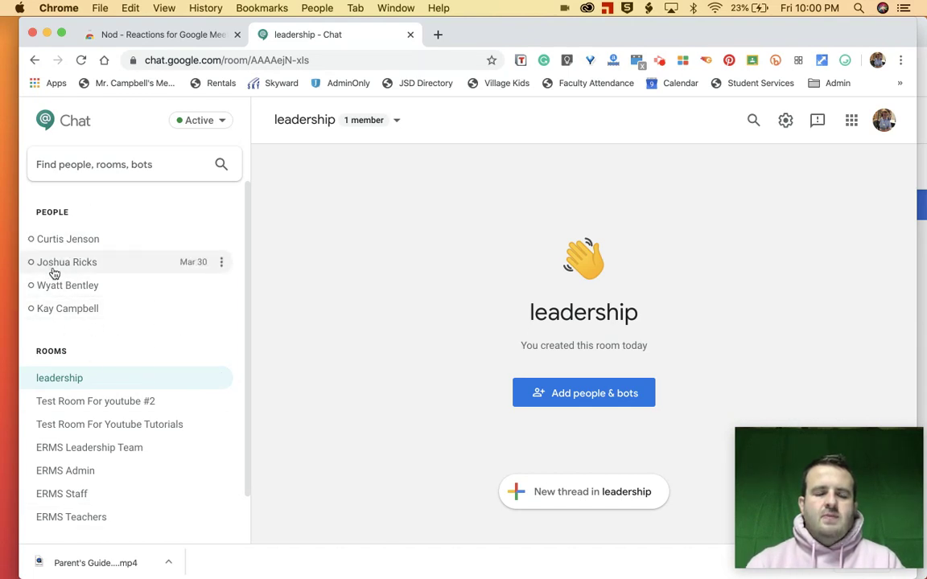
left_click(221, 240)
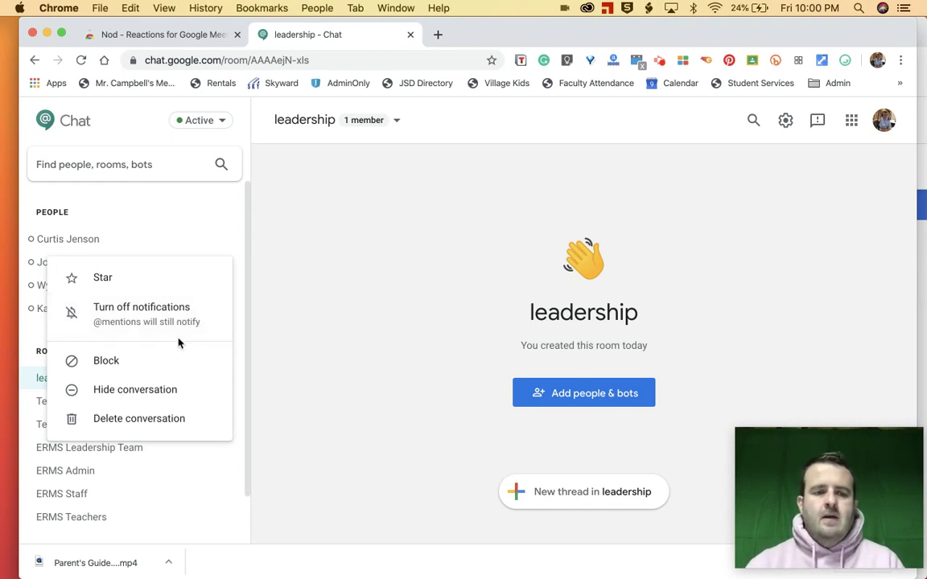
Leave the leadership room.
left_click(197, 201)
scroll(199, 318, "down", 1)
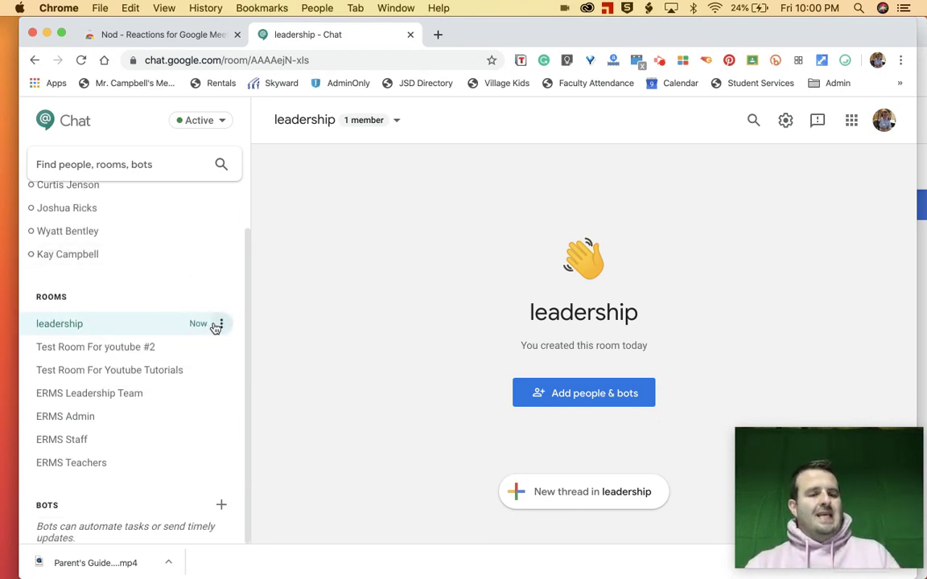
left_click(220, 325)
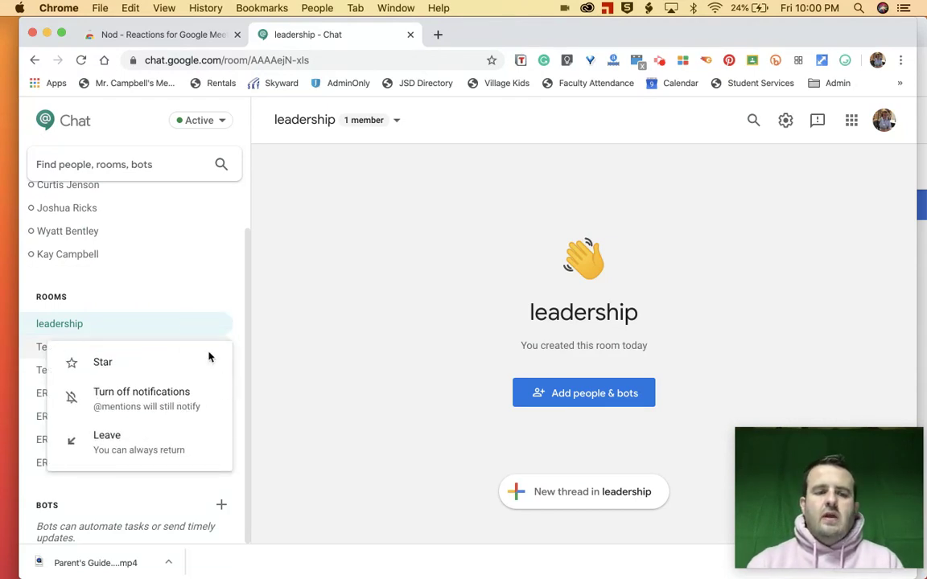
left_click(194, 442)
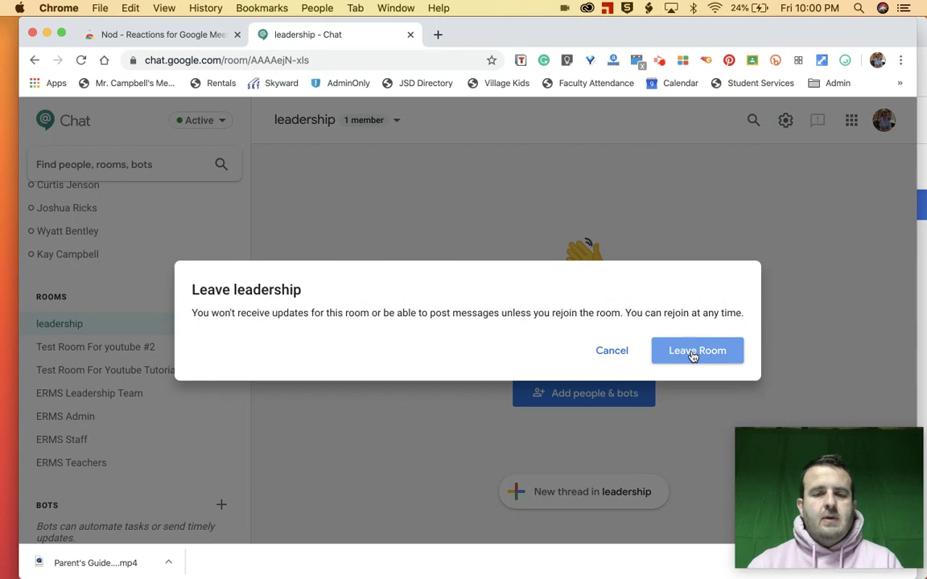
left_click(692, 354)
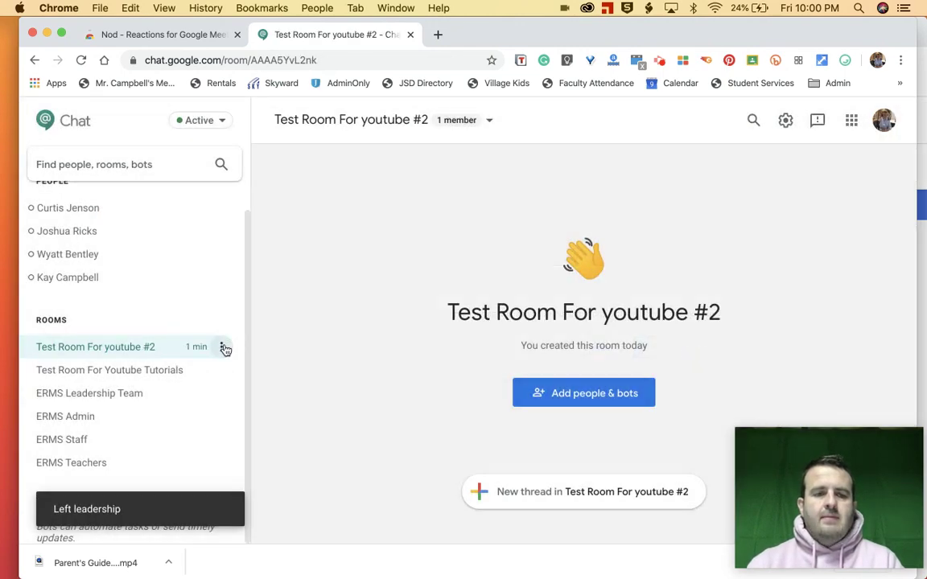
Leave the Test Room For youtube #2 room.
left_click(223, 347)
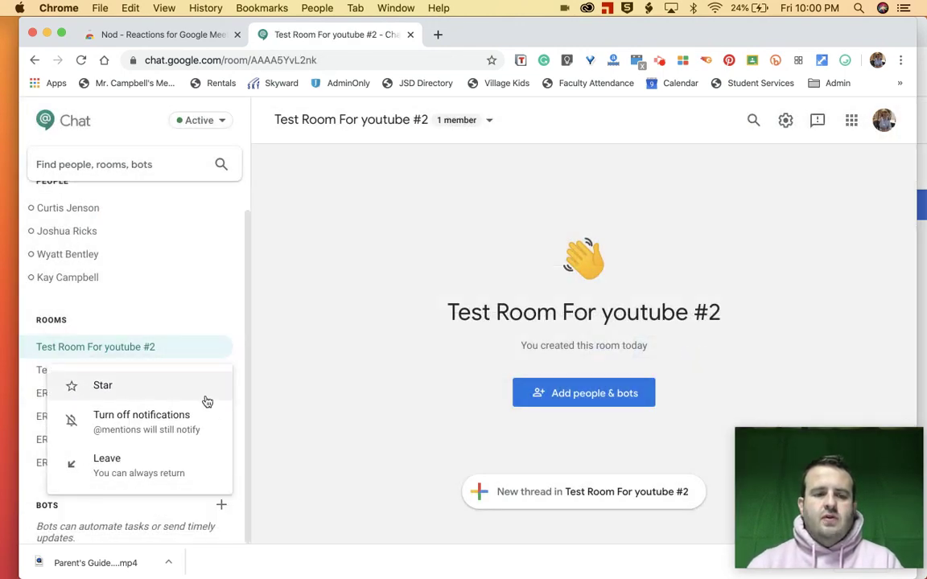
left_click(180, 464)
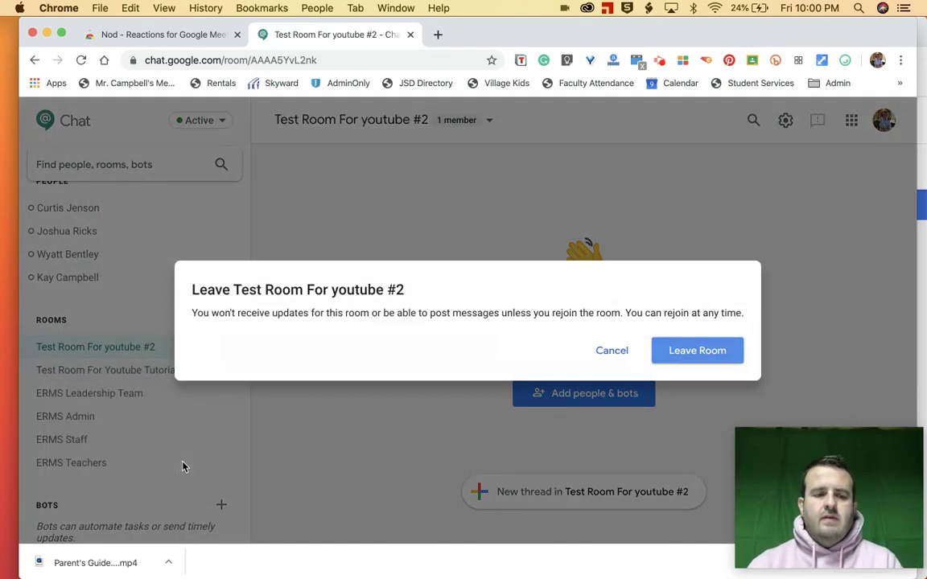
left_click(700, 352)
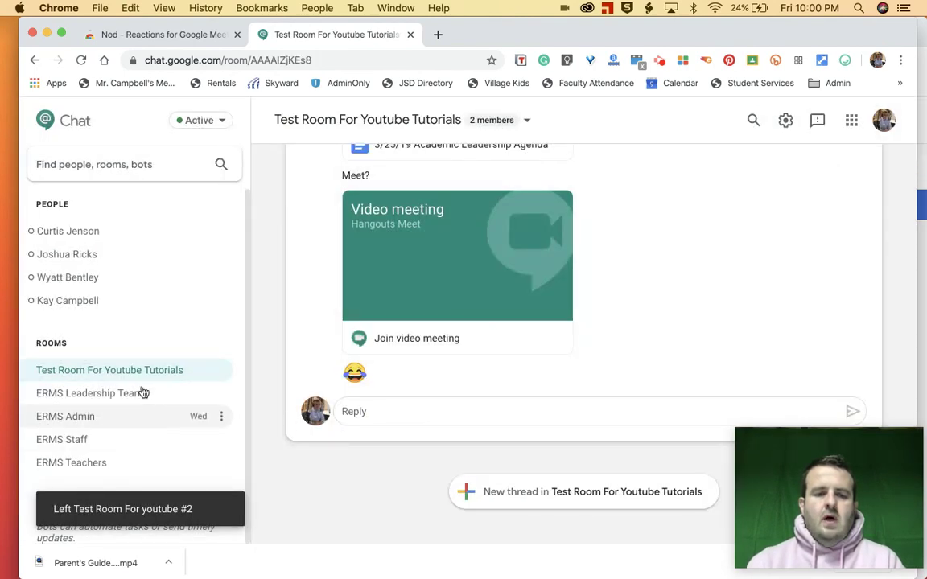